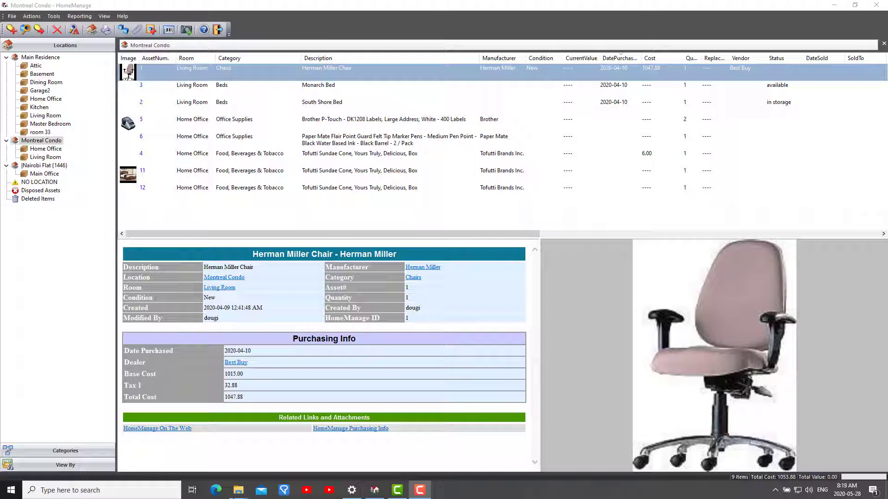
# Show the dyson v6 picture folder and select both the dyson-1 and Dyson-V6 images
pyautogui.moveTo(238, 495)
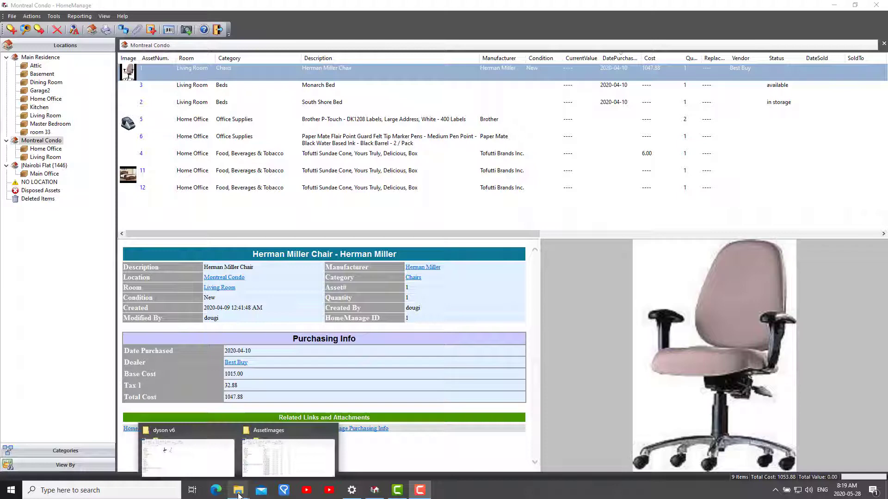
pyautogui.click(220, 470)
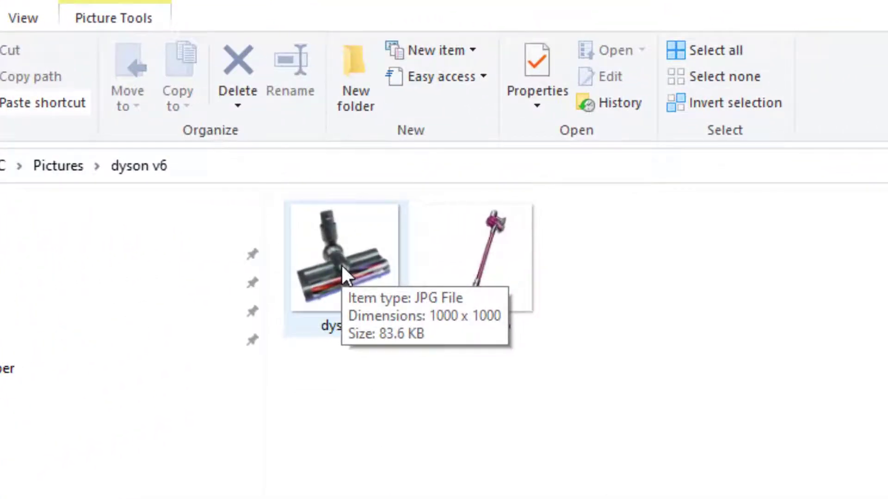
pyautogui.click(343, 265)
pyautogui.click(468, 274)
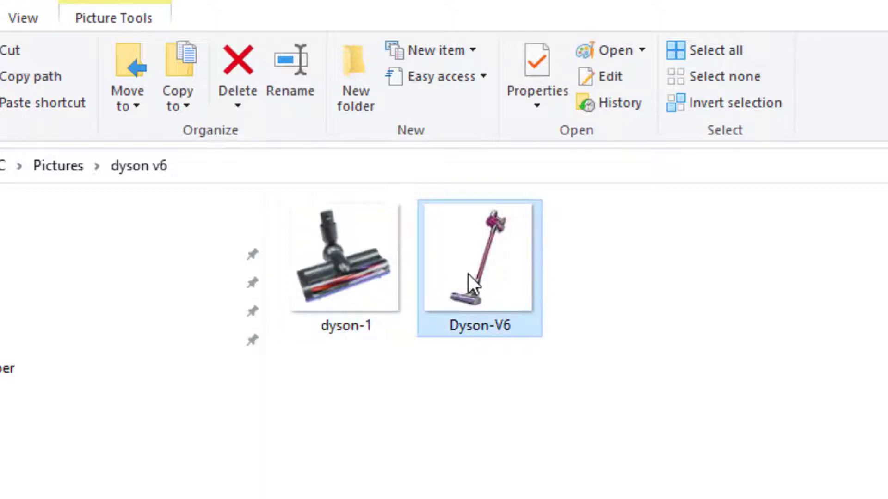
pyautogui.keyDown('ctrl'); pyautogui.click(371, 264); pyautogui.keyUp('ctrl')
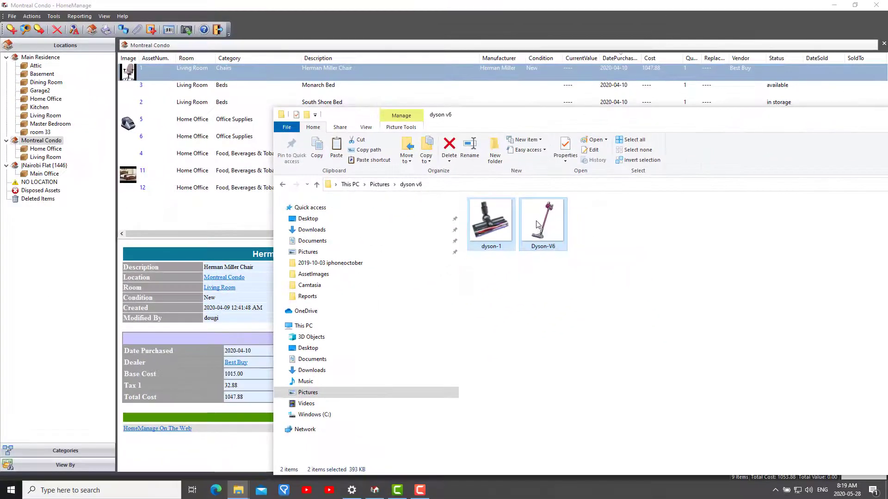
# Drag both vacuum pictures onto the Montreal Condo list to start a new asset, checking Images 1 and 2
pyautogui.moveTo(512, 233); pyautogui.dragTo(0, 207)
pyautogui.moveTo(194, 204); pyautogui.dragTo(197, 205)
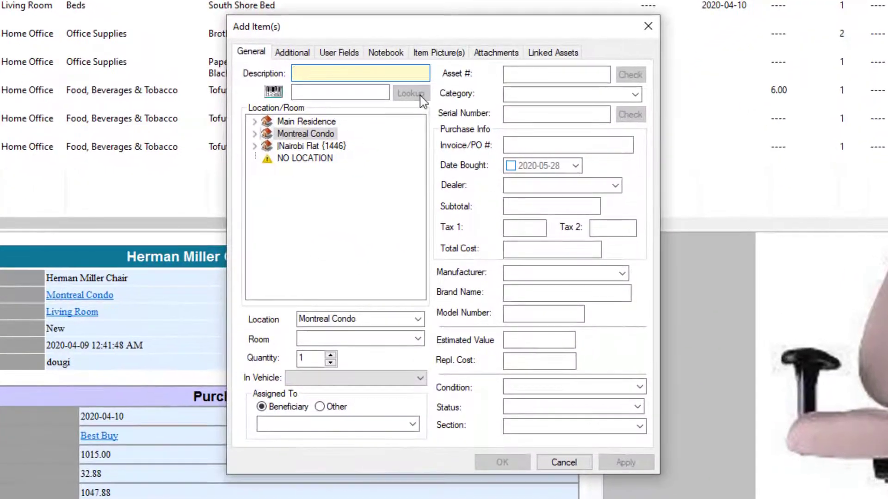
pyautogui.click(429, 54)
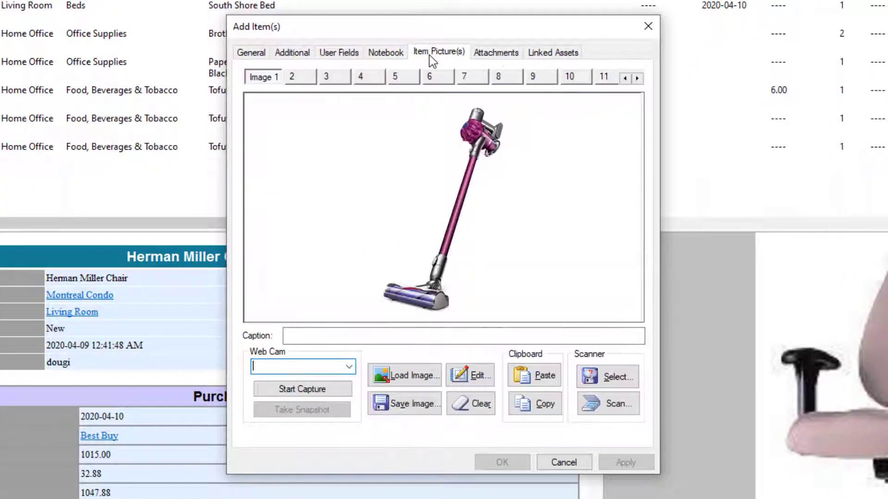
pyautogui.click(304, 77)
pyautogui.click(261, 79)
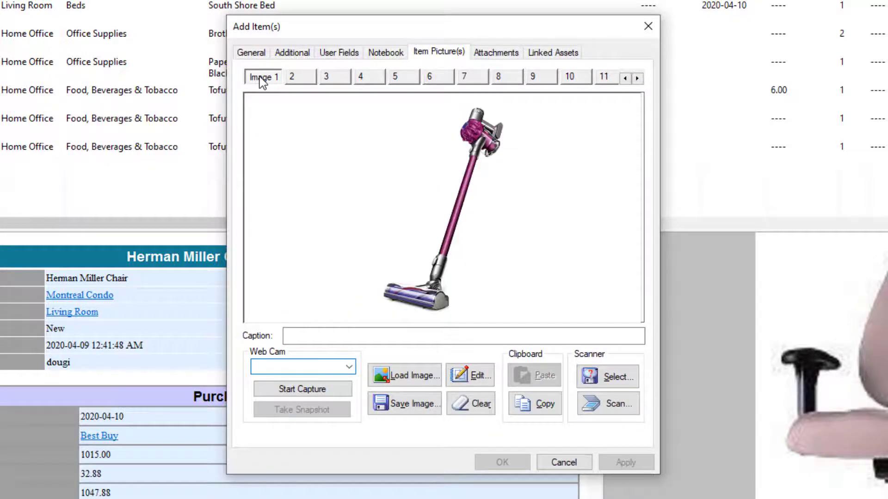
pyautogui.click(253, 55)
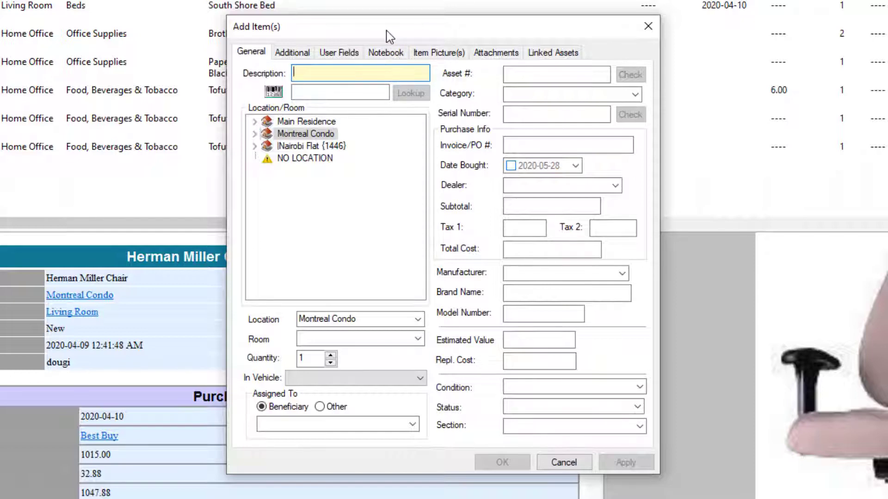
# Enter 'Dyson V6 Vacuum Cleaner' as the description and save it as asset 13
pyautogui.write('D')
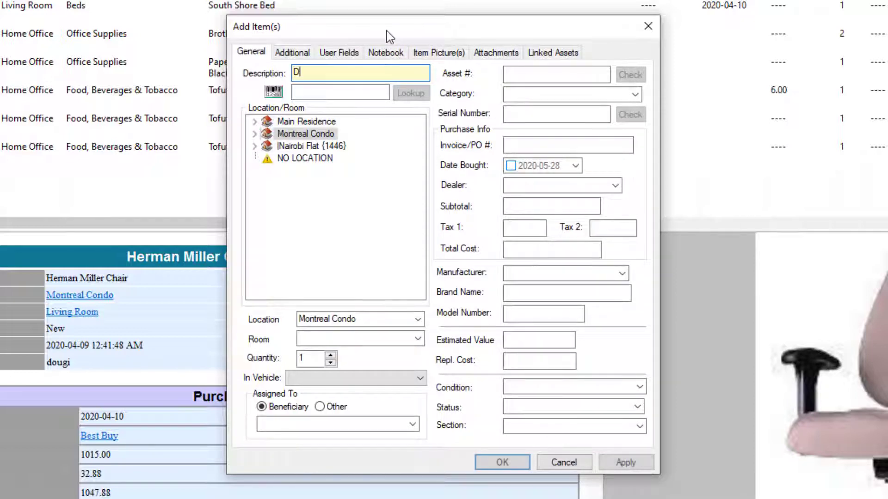
pyautogui.write('yson V')
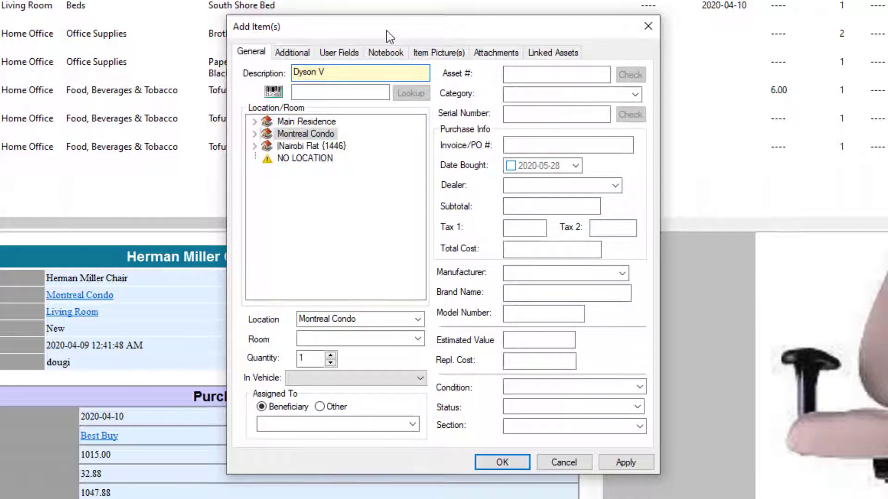
pyautogui.write('6 Vacuum Cleaner')
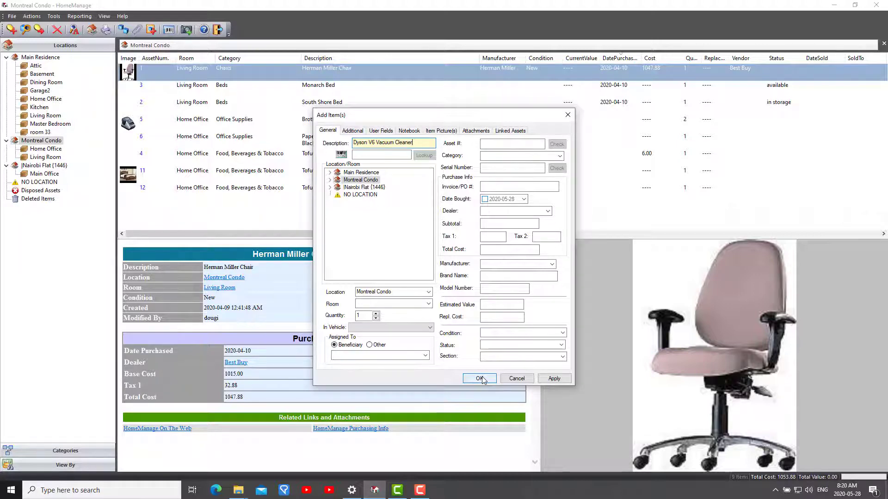
pyautogui.click(480, 379)
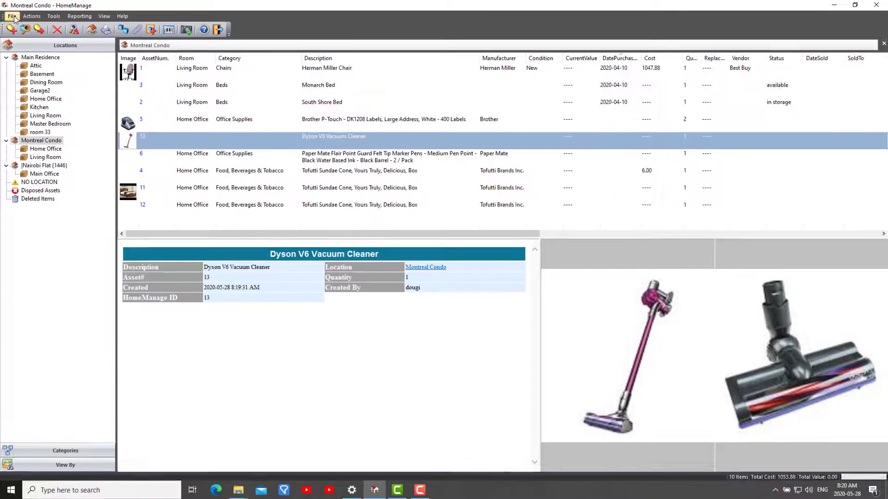
# Open the AssetImages folder via File > Goto My Images Folder and inspect the Asset13(1) and Asset13(2) files
pyautogui.click(12, 17)
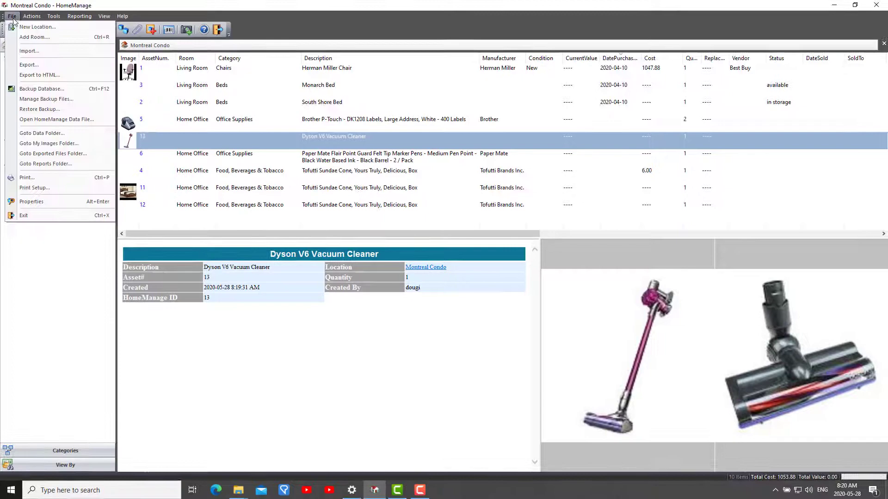
pyautogui.click(33, 143)
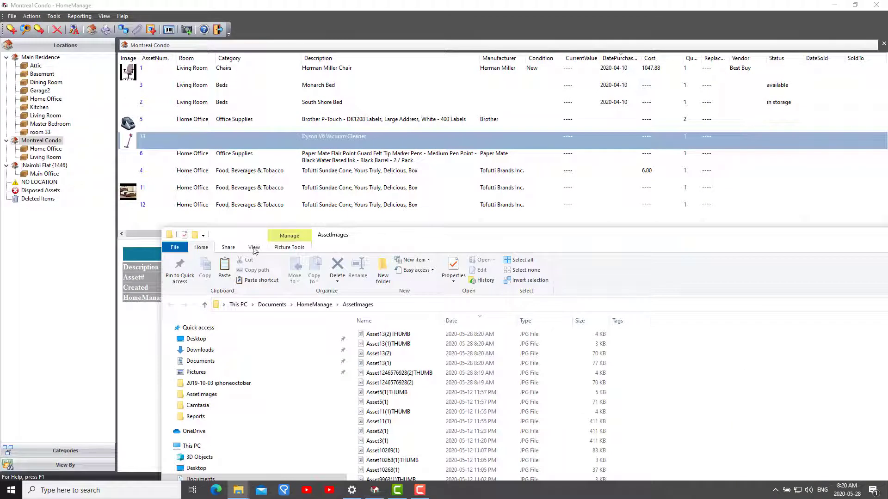
pyautogui.moveTo(392, 240); pyautogui.dragTo(351, 135)
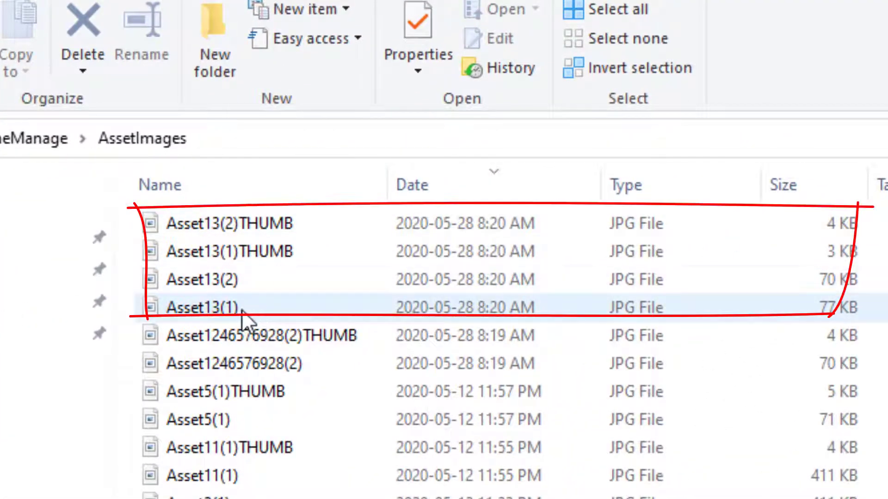
pyautogui.click(220, 309)
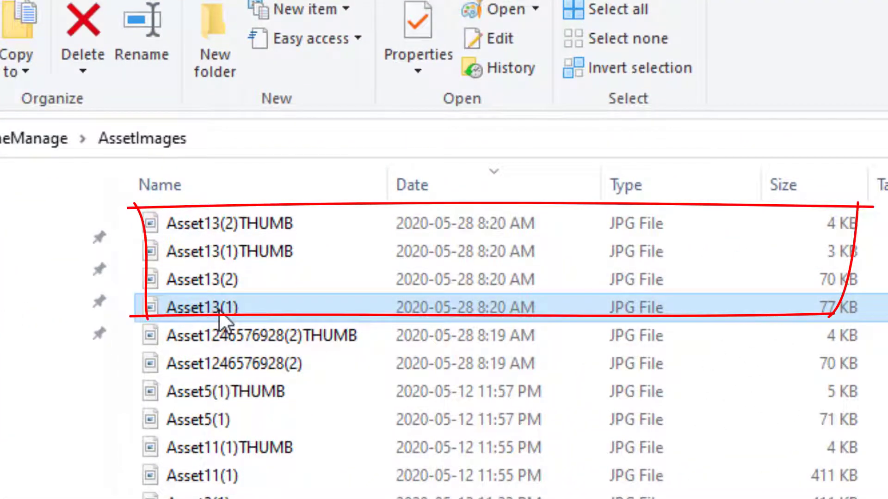
pyautogui.click(223, 282)
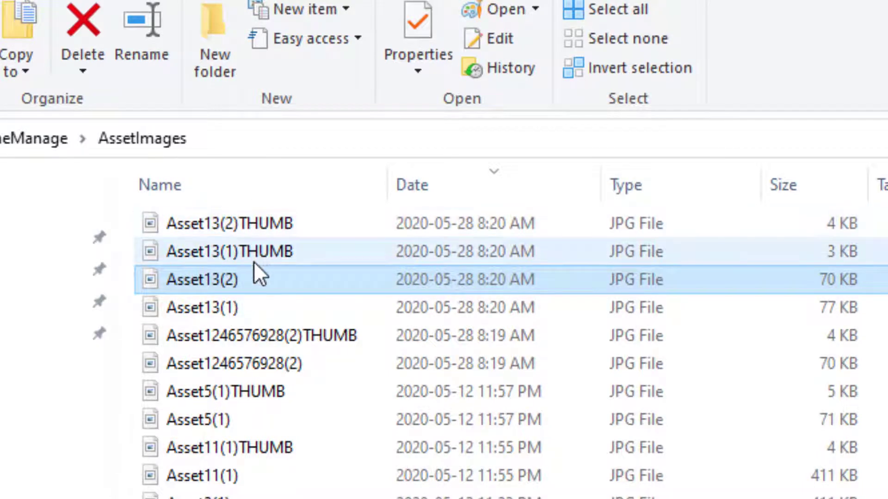
pyautogui.moveTo(253, 262)
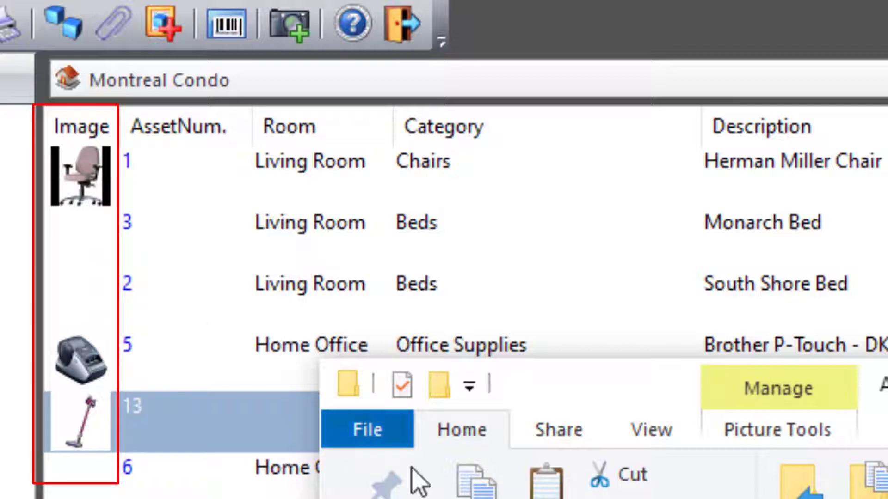
# Delete the Dyson V6 Vacuum Cleaner asset, confirm with Yes, and show the Deleted Items list
pyautogui.click(234, 442)
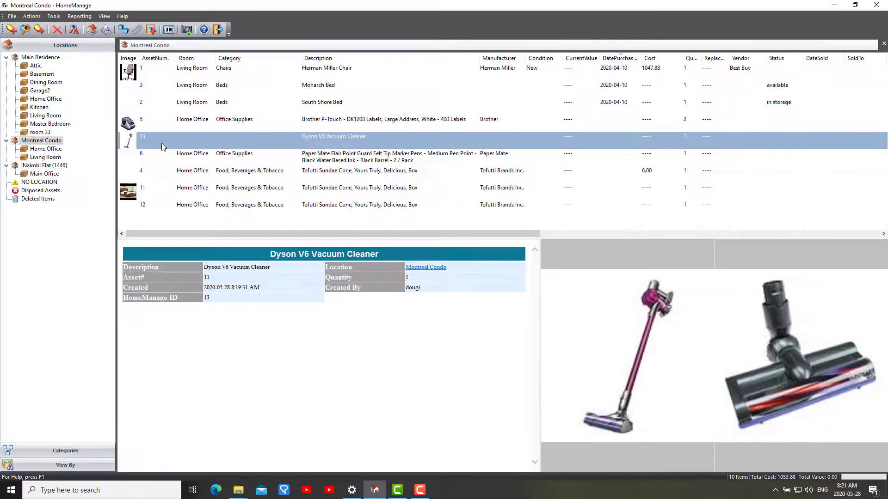
pyautogui.click(57, 30)
pyautogui.click(443, 267)
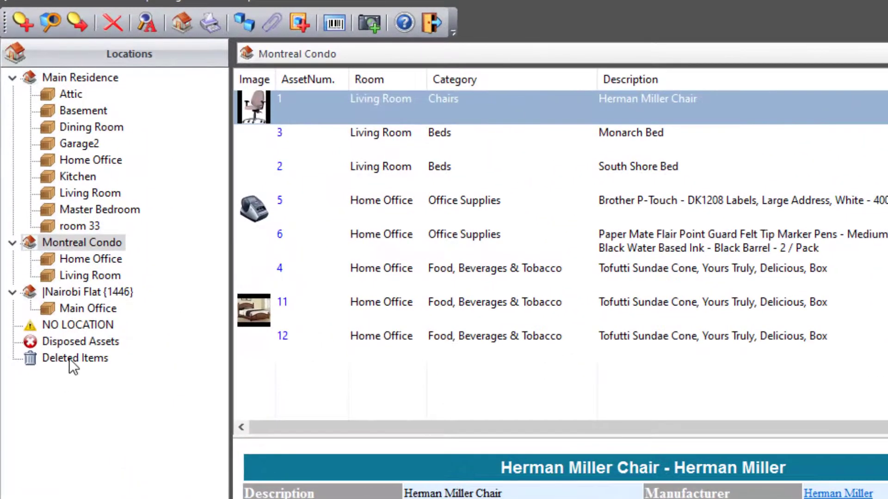
pyautogui.click(35, 201)
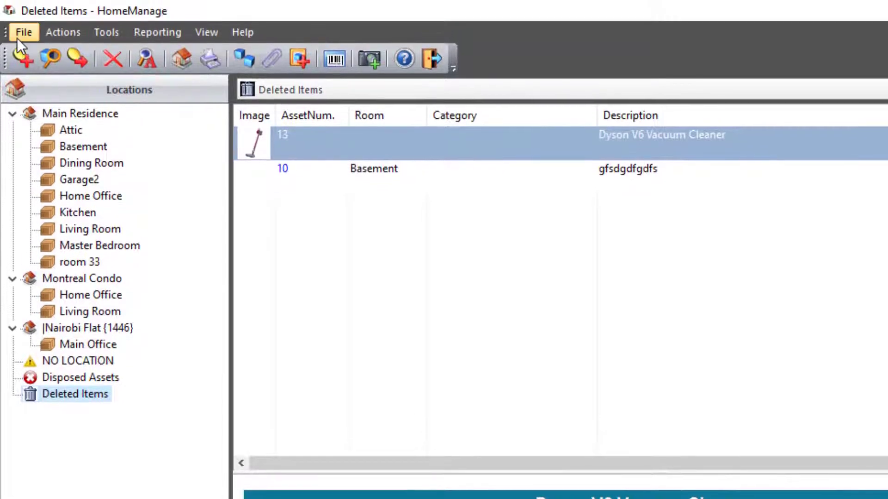
# Reopen the asset images folder and check the Asset13(2)THUMB and Asset13(1) files
pyautogui.click(19, 34)
pyautogui.click(104, 285)
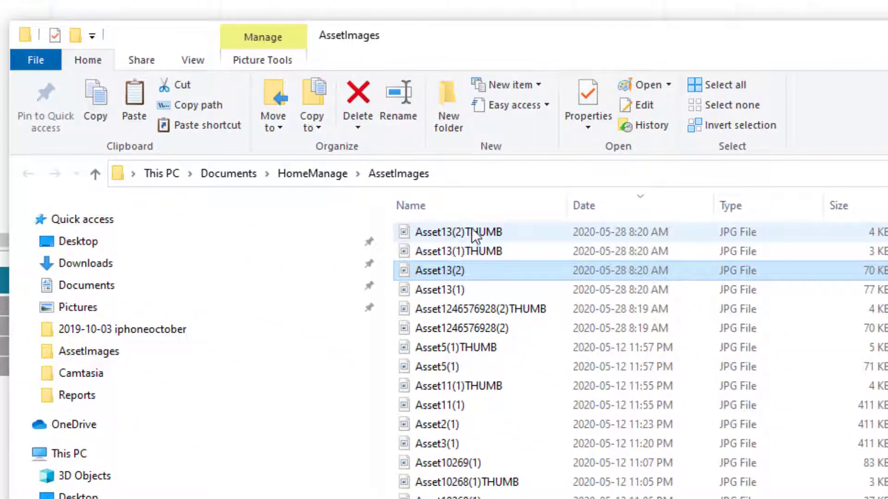
pyautogui.click(475, 234)
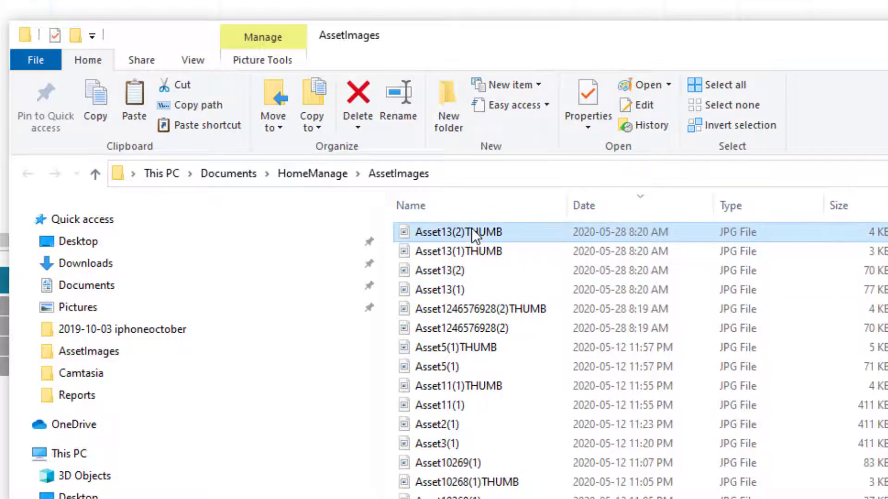
pyautogui.click(462, 290)
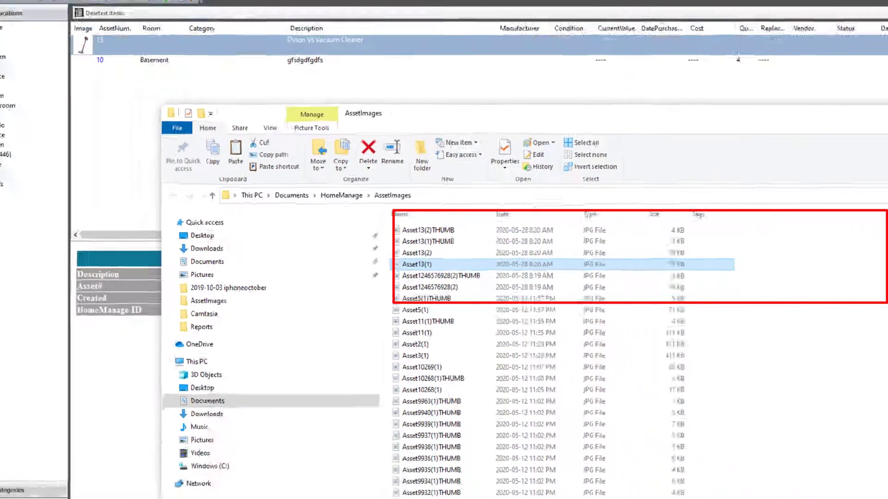
# Empty the Deleted Items folder from the Actions menu, permanently removing both deleted assets
pyautogui.click(278, 18)
pyautogui.click(31, 16)
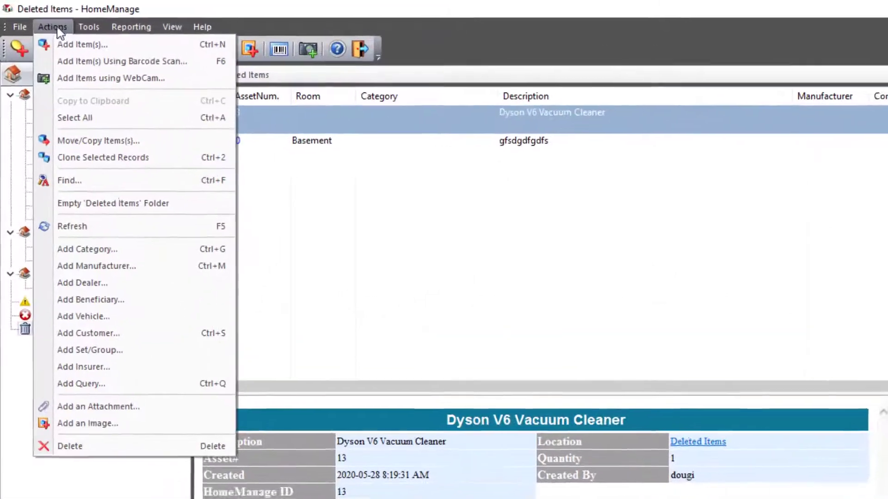
pyautogui.click(118, 204)
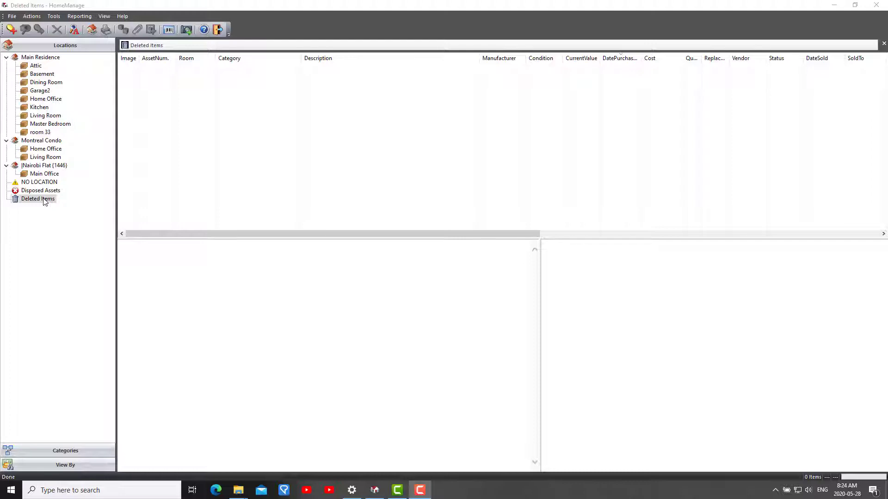
# Show the Actions menu again with the Empty 'Deleted Items' Folder option
pyautogui.click(32, 17)
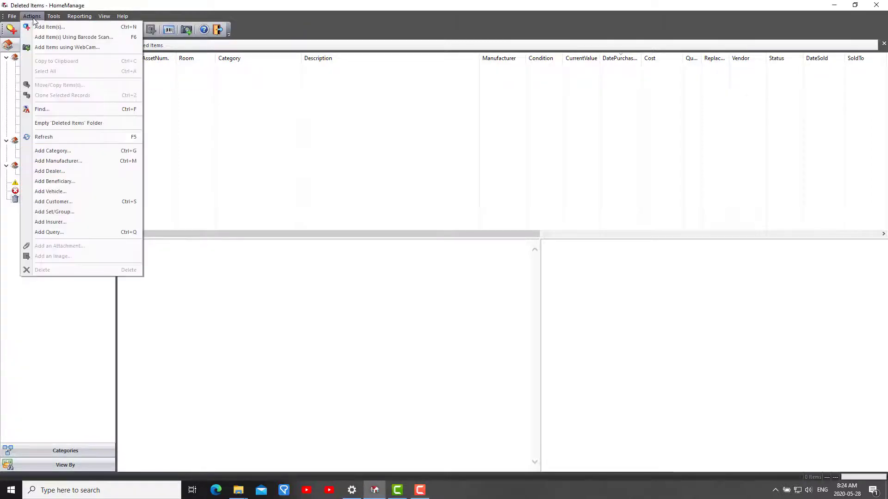